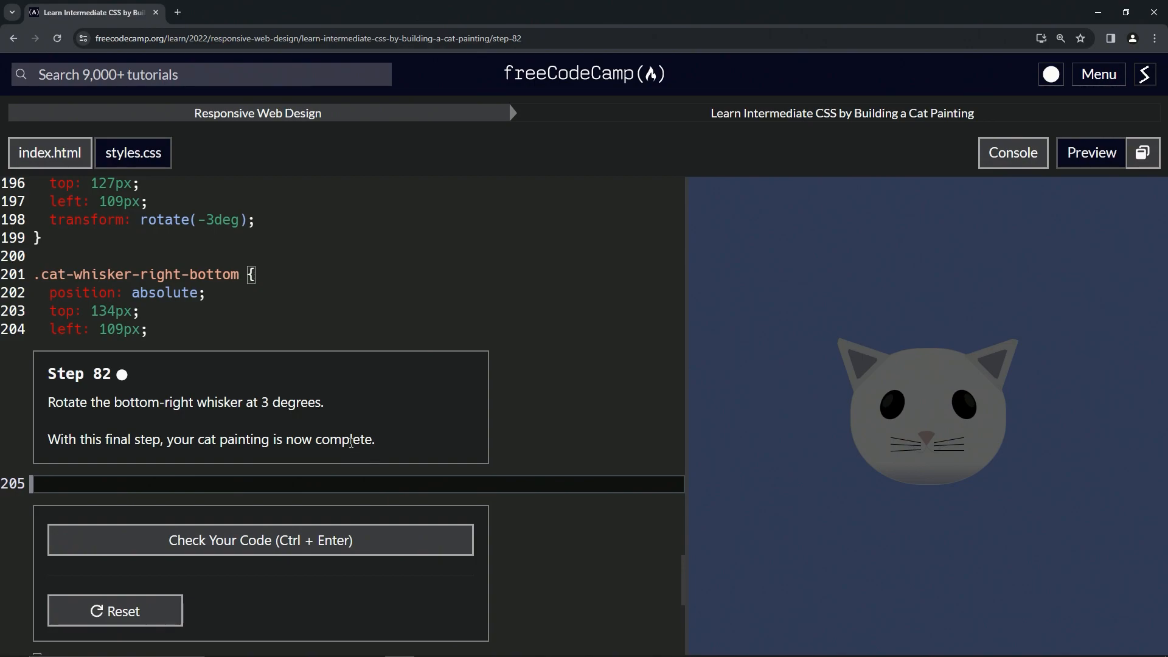
Step: Give .cat-whisker-right-bottom transform: rotate(3deg) by reusing the declaration and removing the minus
drag(271, 219, 264, 205)
key(ctrl+c)
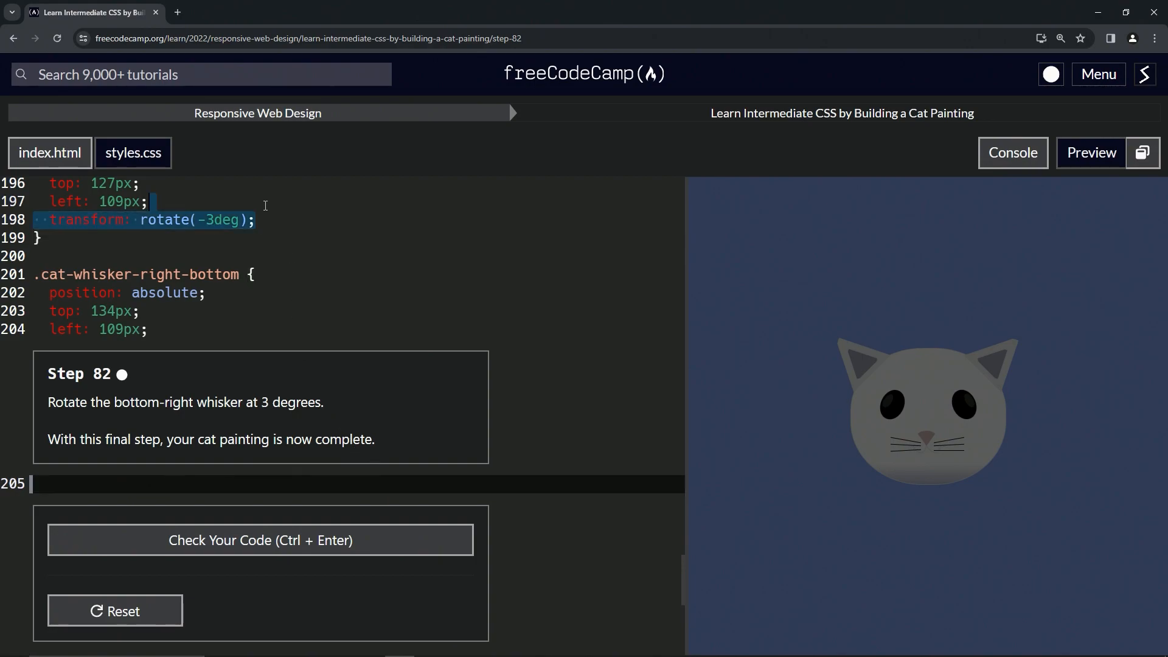
click(102, 487)
key(ctrl+v)
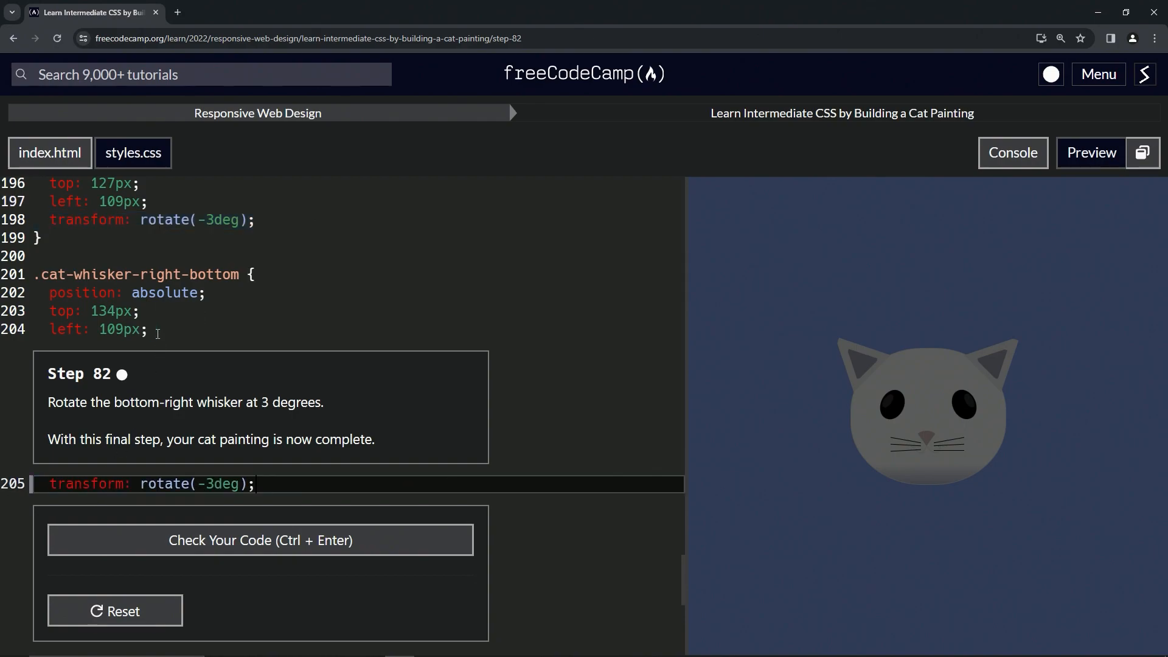
click(206, 485)
key(BackSpace)
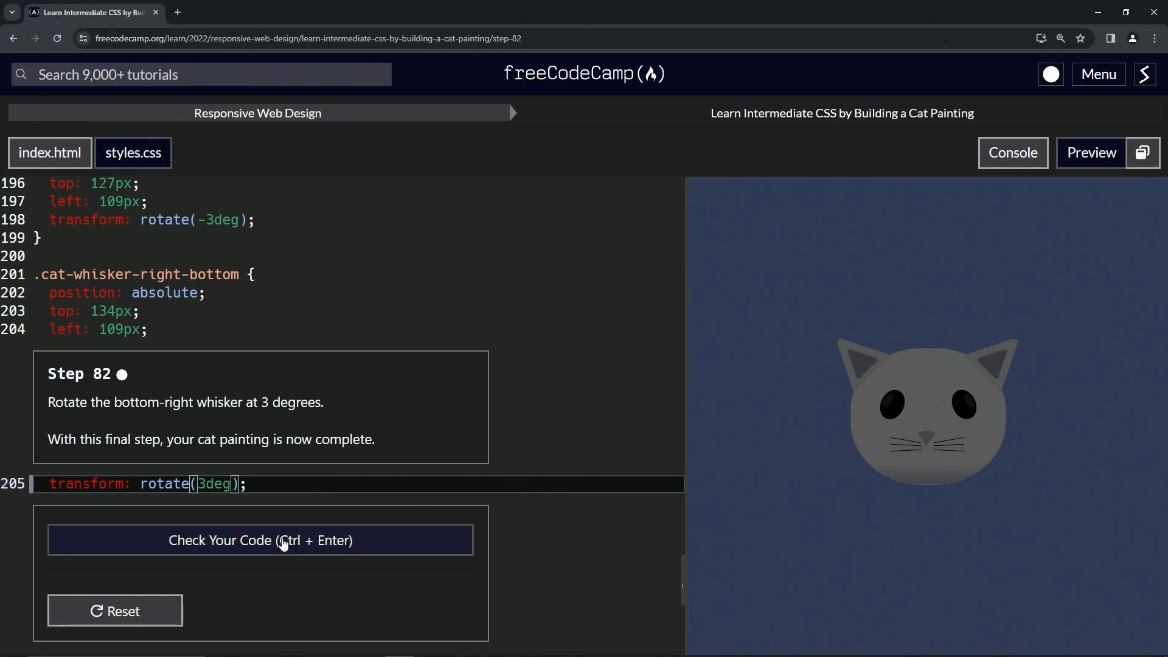
Step: Check the code, pass, and submit to move on to the next challenge
click(261, 543)
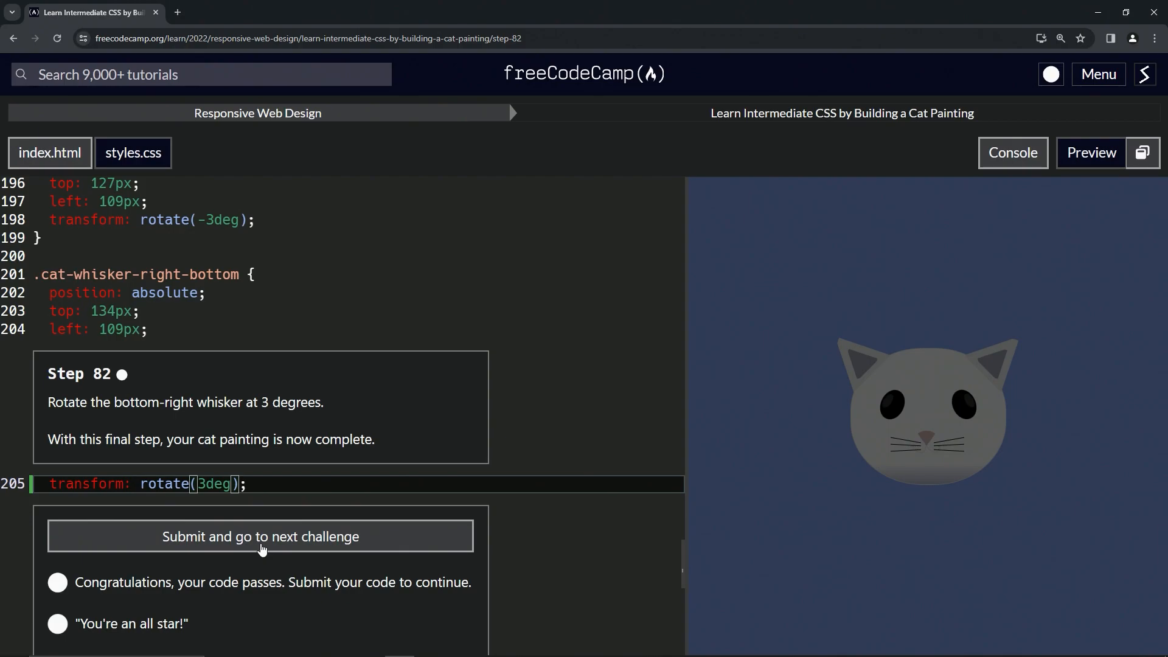
click(261, 549)
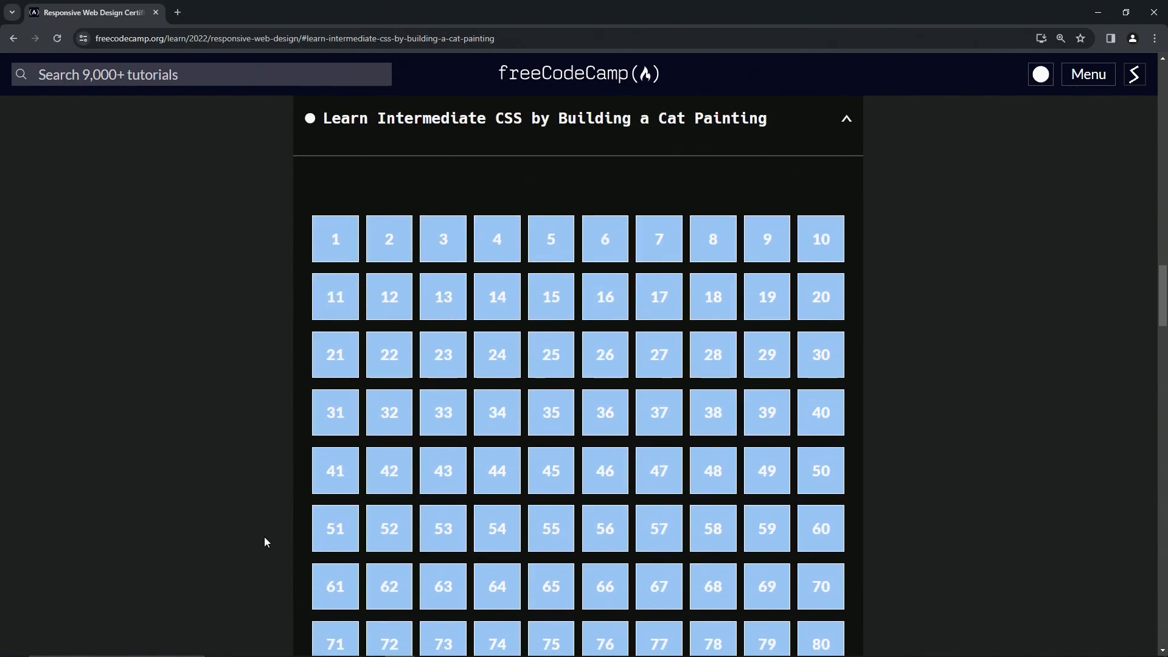
scroll(918, 288, up, 3)
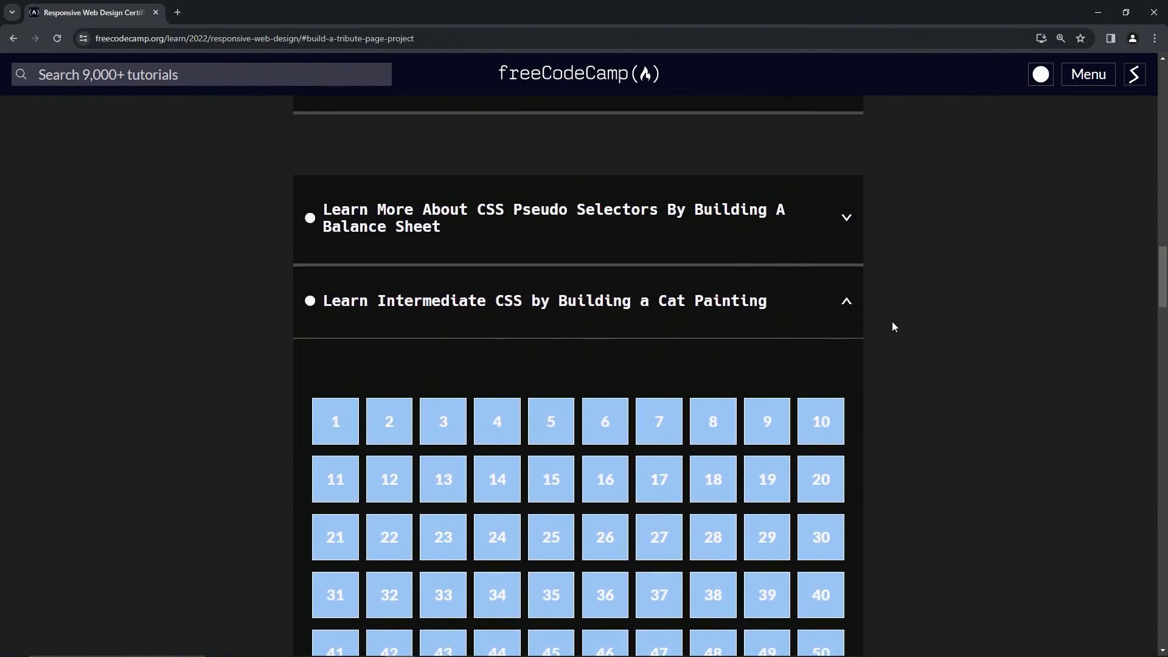
Step: Collapse the Cat Painting course's step grid in the Responsive Web Design overview
click(797, 322)
scroll(797, 323, down, 2)
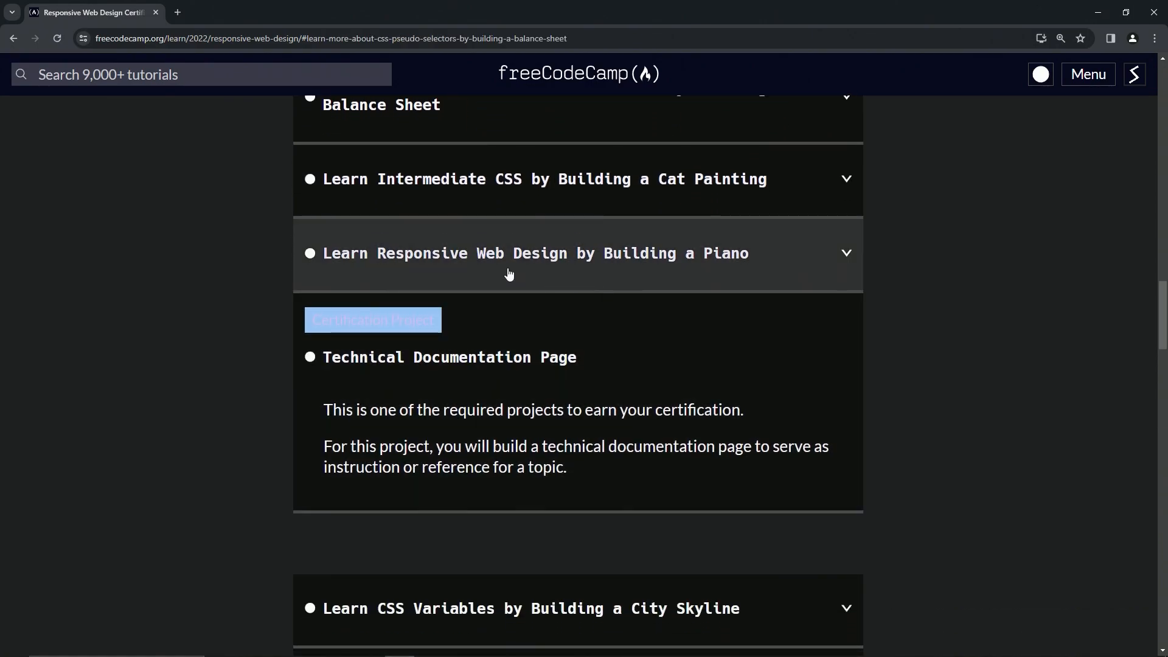